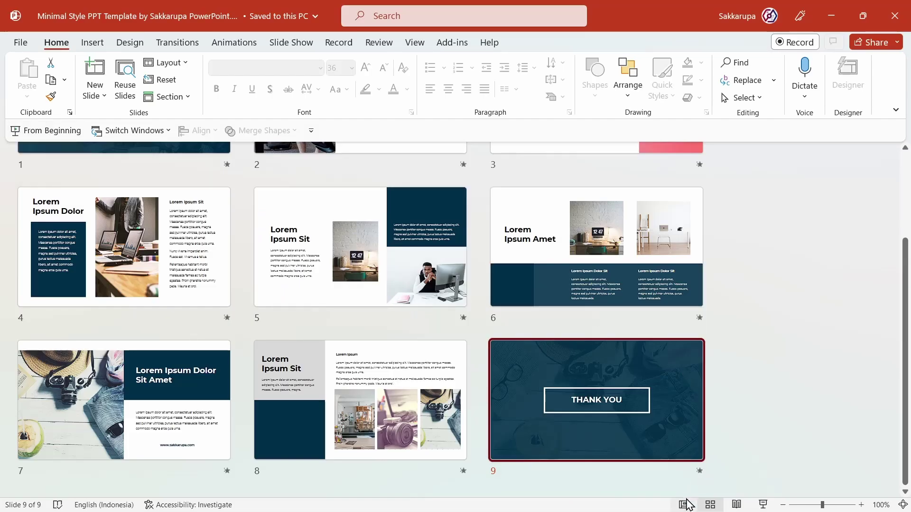
- Replace slide 2's office photo with the dylan-willis wooden-table image from this device
{"action": "left_click", "coordinate": [683, 505]}
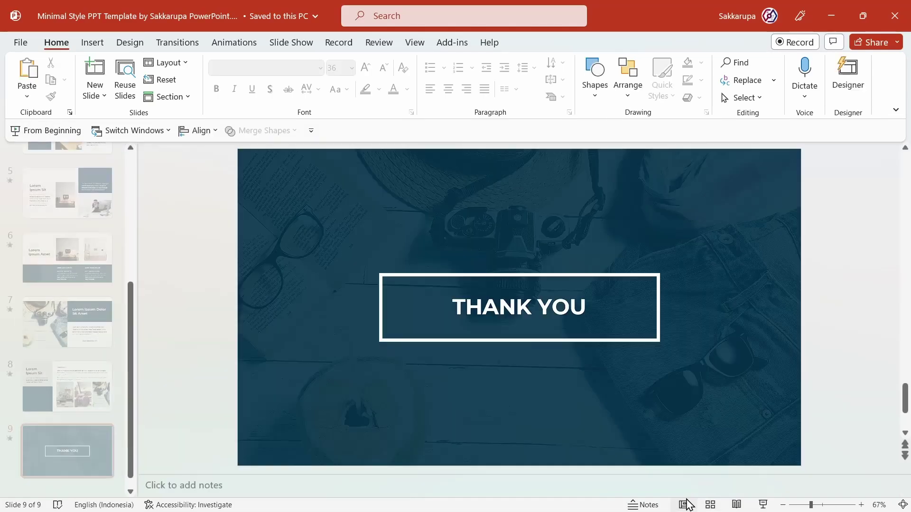
{"action": "scroll", "coordinate": [64, 287], "scroll_direction": "up", "scroll_amount": 3}
{"action": "scroll", "coordinate": [64, 287], "scroll_direction": "up", "scroll_amount": 3}
{"action": "scroll", "coordinate": [65, 287], "scroll_direction": "up", "scroll_amount": 2}
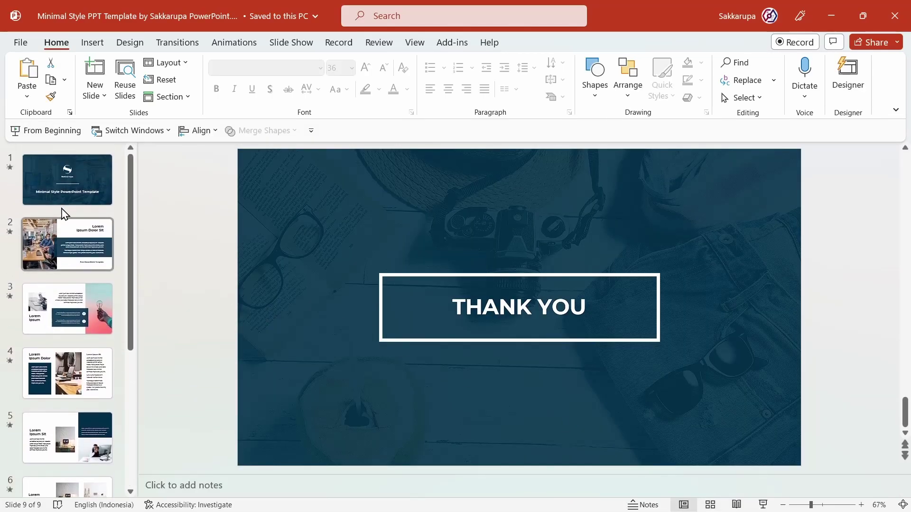
{"action": "left_click", "coordinate": [86, 256]}
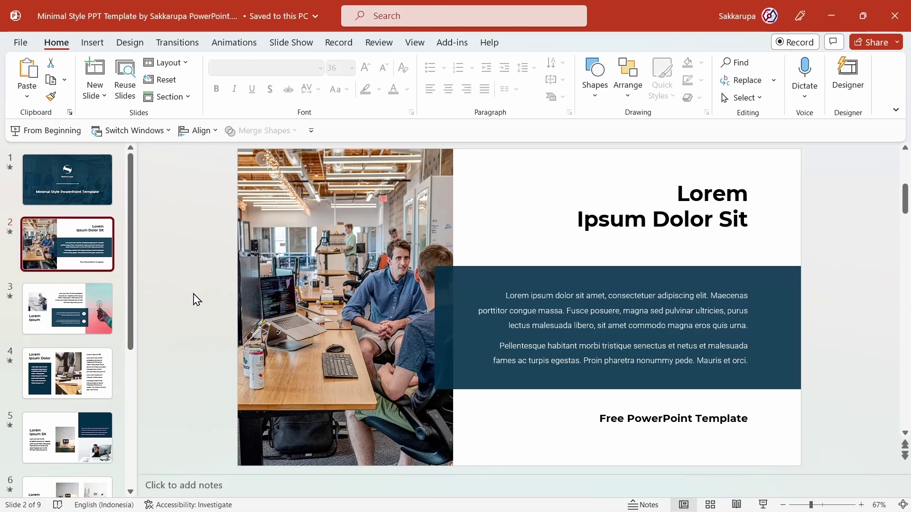
{"action": "left_click", "coordinate": [333, 258]}
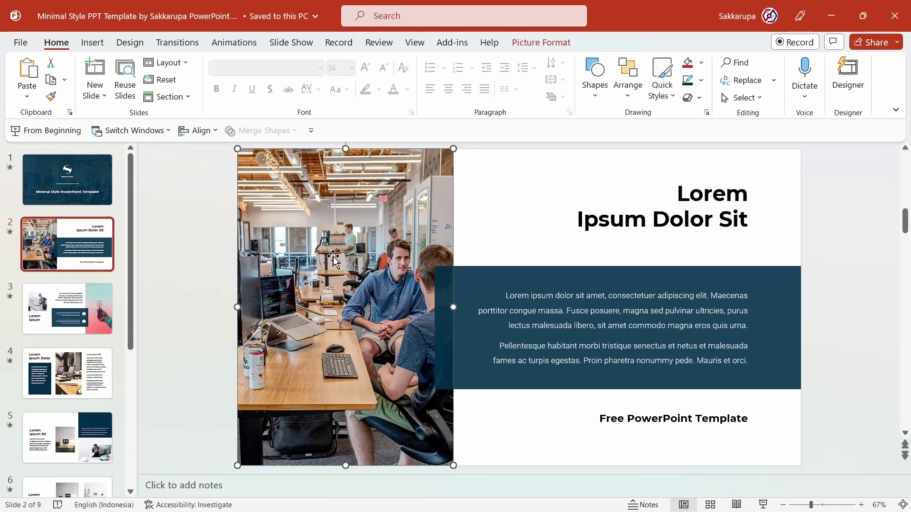
{"action": "right_click", "coordinate": [335, 260]}
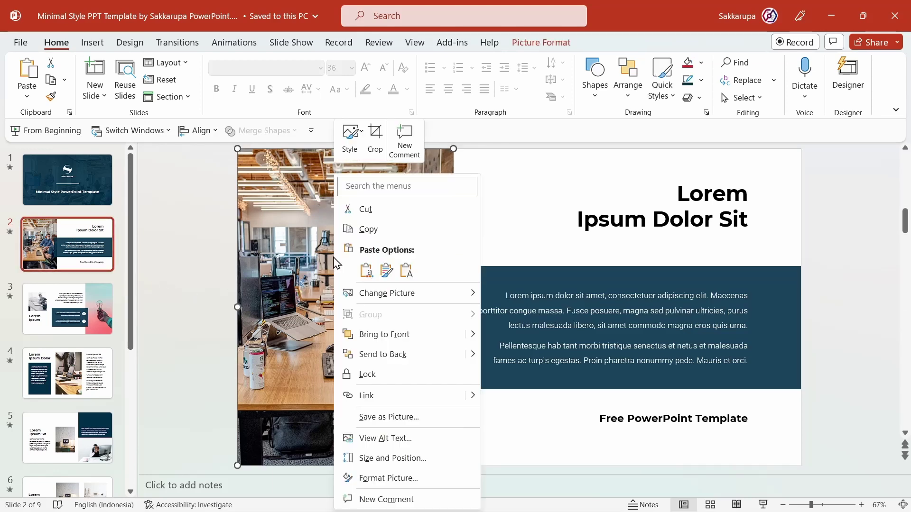
{"action": "mouse_move", "coordinate": [386, 294]}
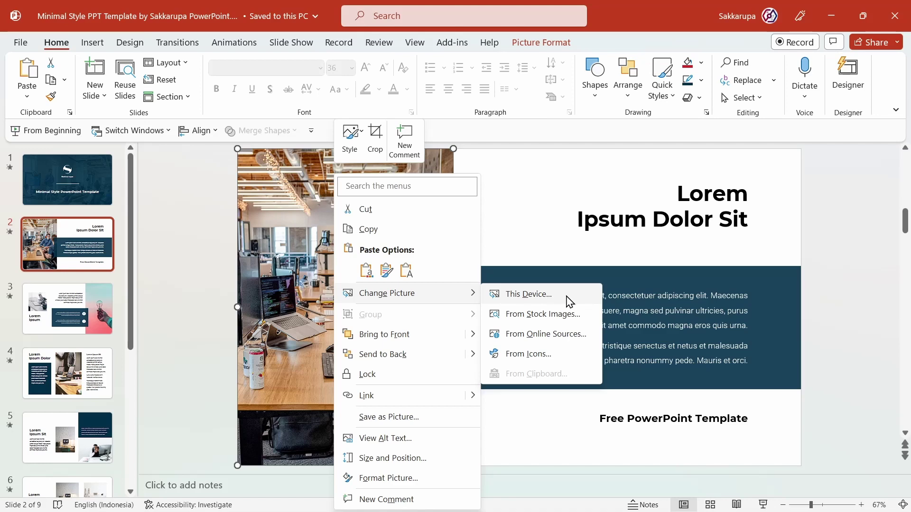
{"action": "left_click", "coordinate": [557, 296]}
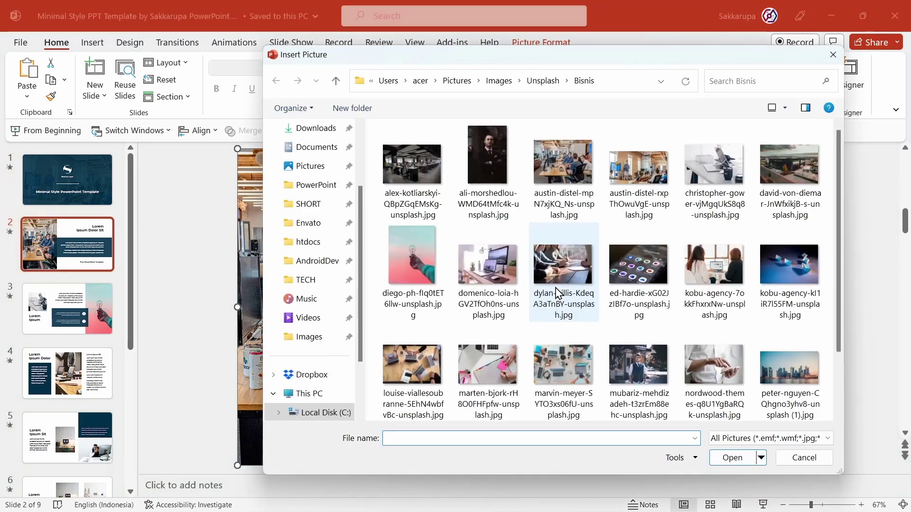
{"action": "double_click", "coordinate": [558, 293]}
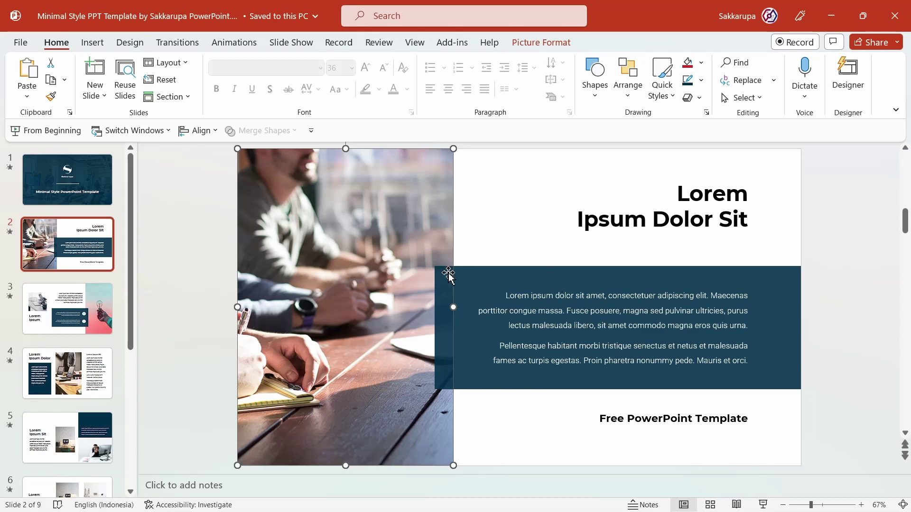
- Crop-reposition the slide 2 table photo so the hand writing with a pen is centred
{"action": "left_click", "coordinate": [535, 44]}
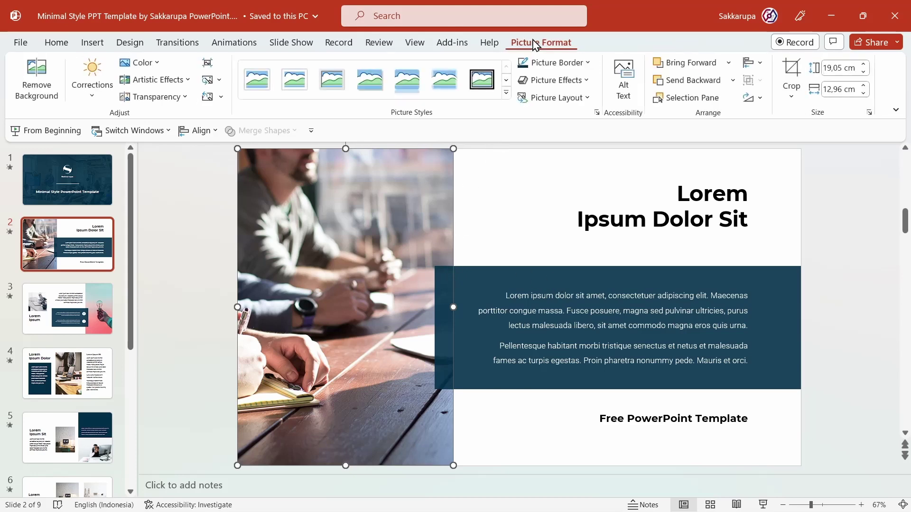
{"action": "left_click", "coordinate": [801, 75]}
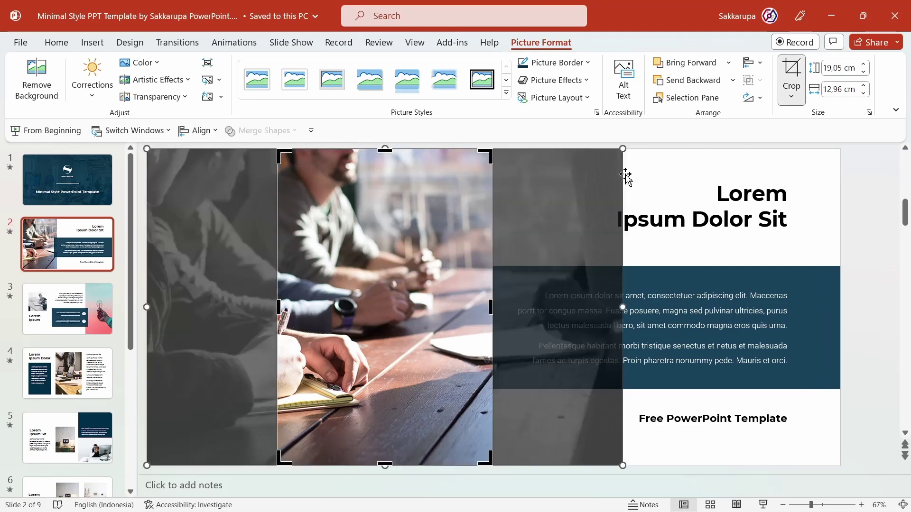
{"action": "mouse_move", "coordinate": [378, 258]}
{"action": "left_mouse_down"}
{"action": "mouse_move", "coordinate": [261, 284]}
{"action": "mouse_move", "coordinate": [421, 280]}
{"action": "left_mouse_up"}
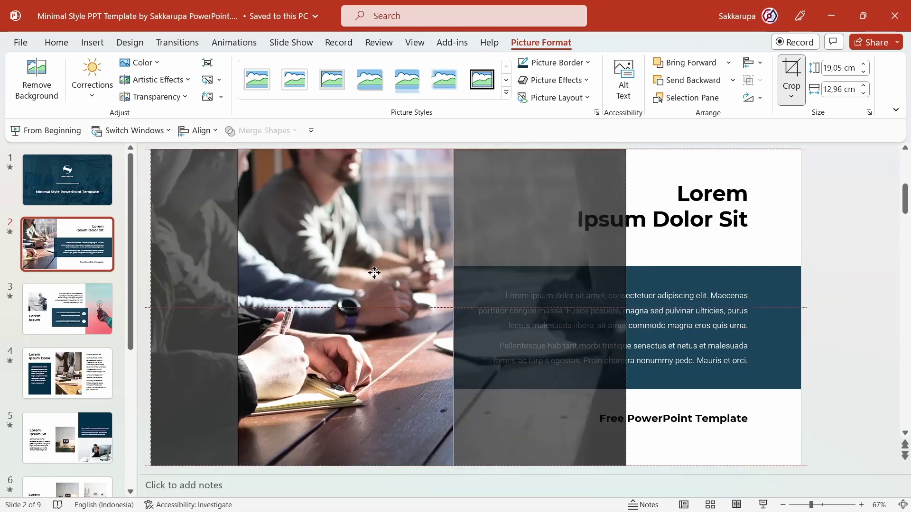
{"action": "left_click", "coordinate": [185, 282]}
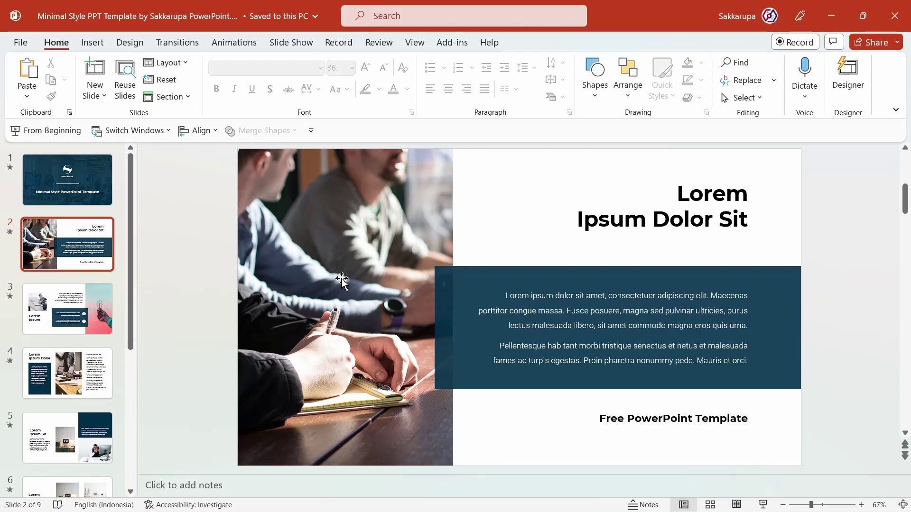
- Set the title slide background to the kobu-agency paper-boat image from a file
{"action": "left_click", "coordinate": [74, 187]}
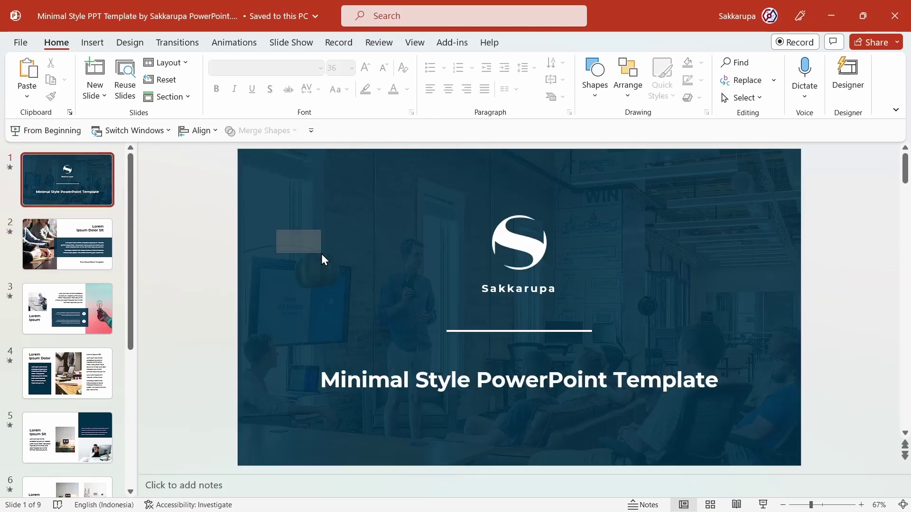
{"action": "left_click_drag", "start_coordinate": [322, 253], "coordinate": [322, 253]}
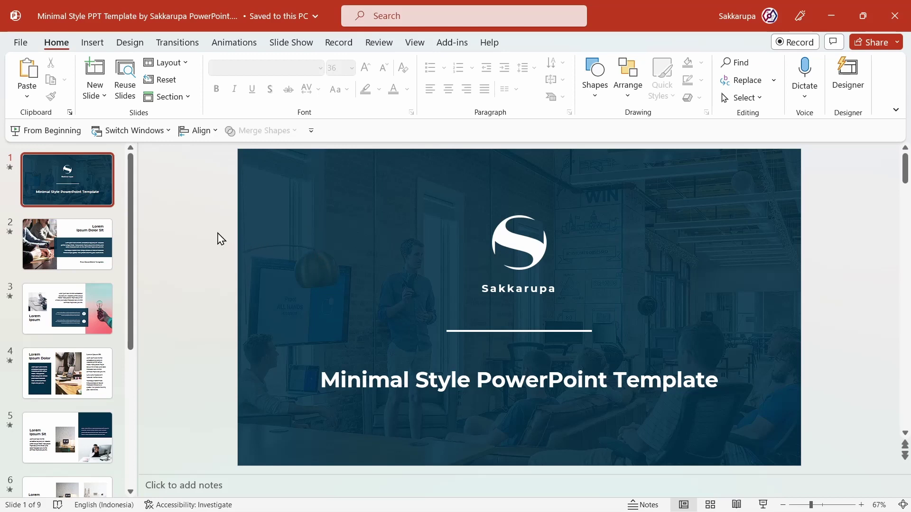
{"action": "right_click", "coordinate": [218, 237]}
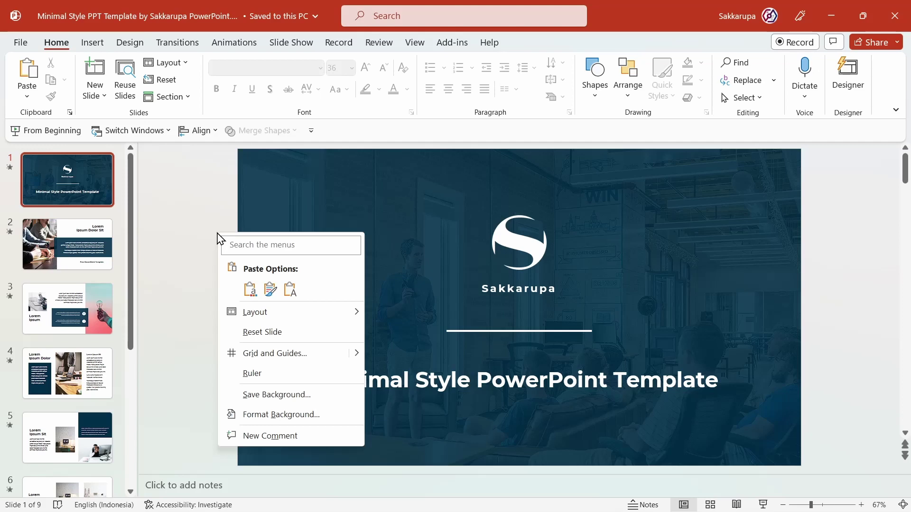
{"action": "left_click", "coordinate": [327, 424]}
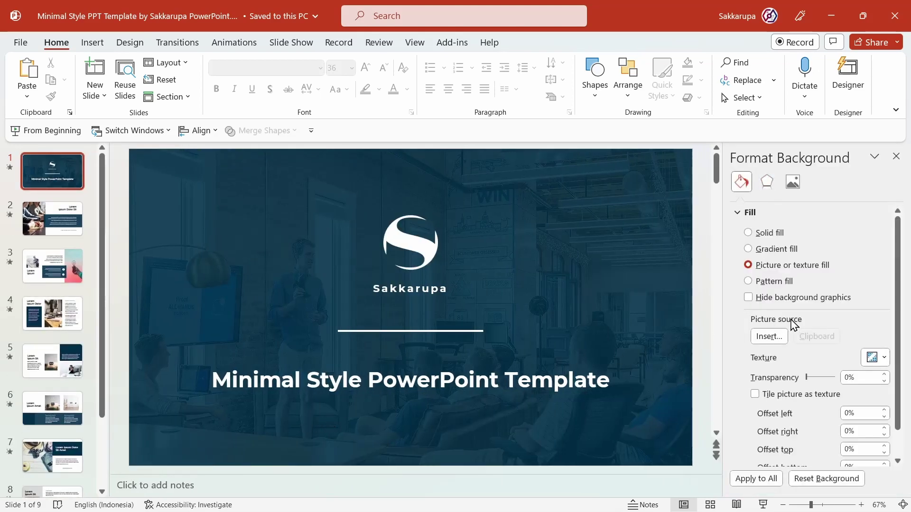
{"action": "left_click", "coordinate": [776, 338]}
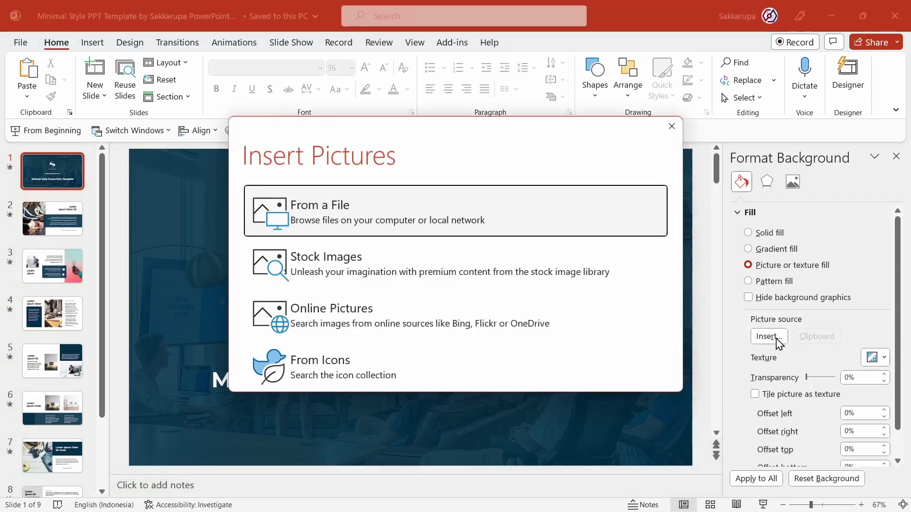
{"action": "left_click", "coordinate": [564, 229]}
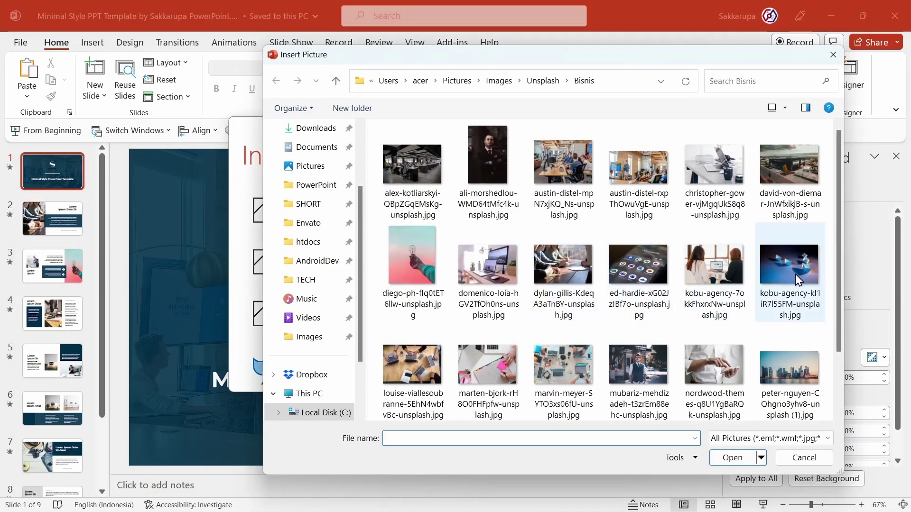
{"action": "double_click", "coordinate": [804, 291]}
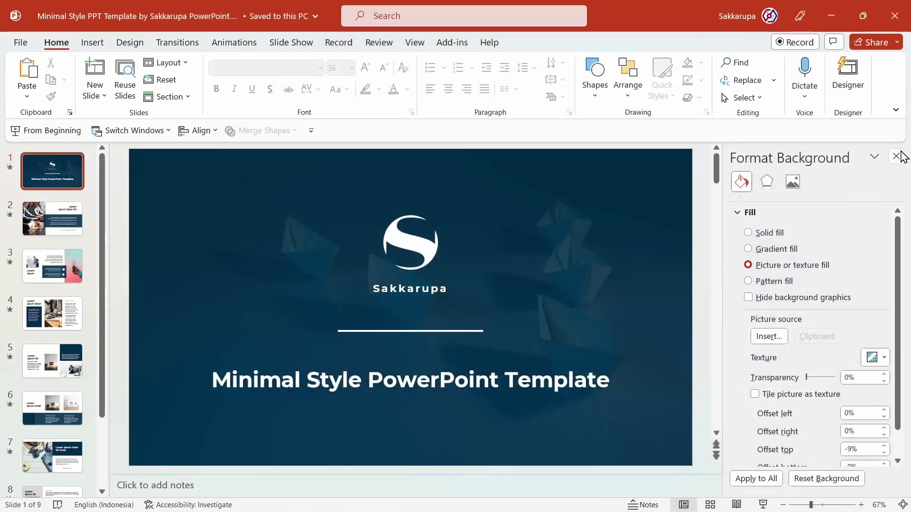
{"action": "left_click", "coordinate": [896, 156]}
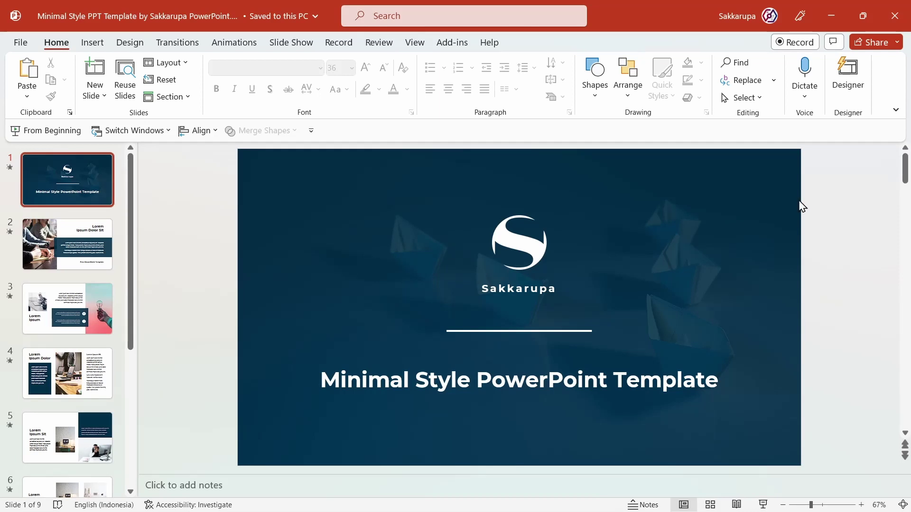
{"action": "left_click", "coordinate": [174, 67]}
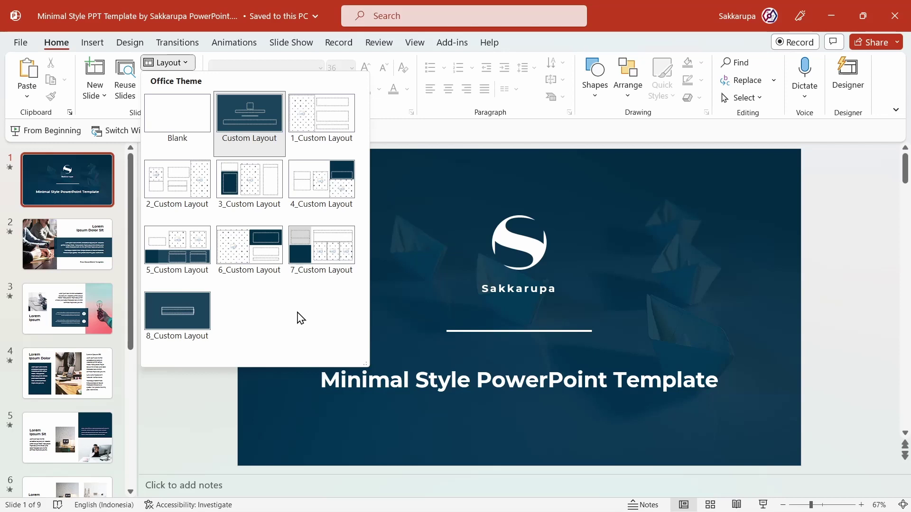
{"action": "left_click", "coordinate": [195, 381]}
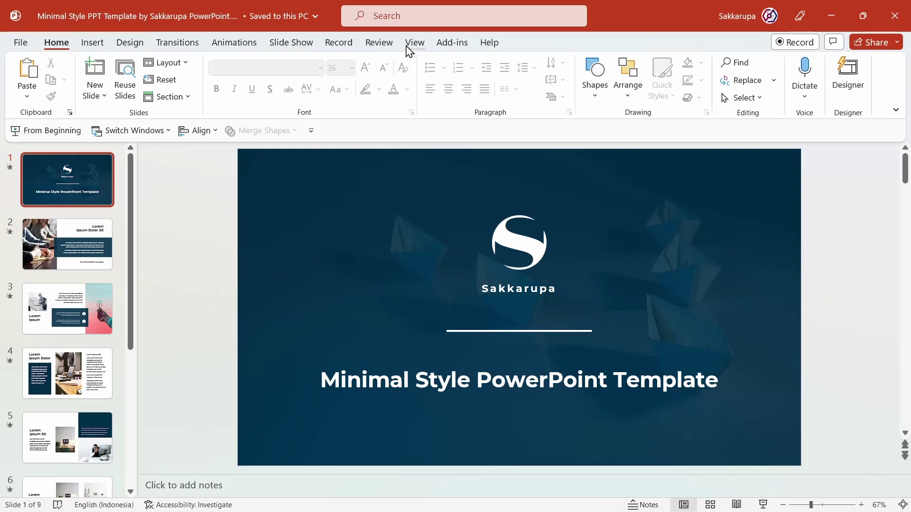
{"action": "left_click", "coordinate": [411, 46]}
{"action": "left_click", "coordinate": [196, 90]}
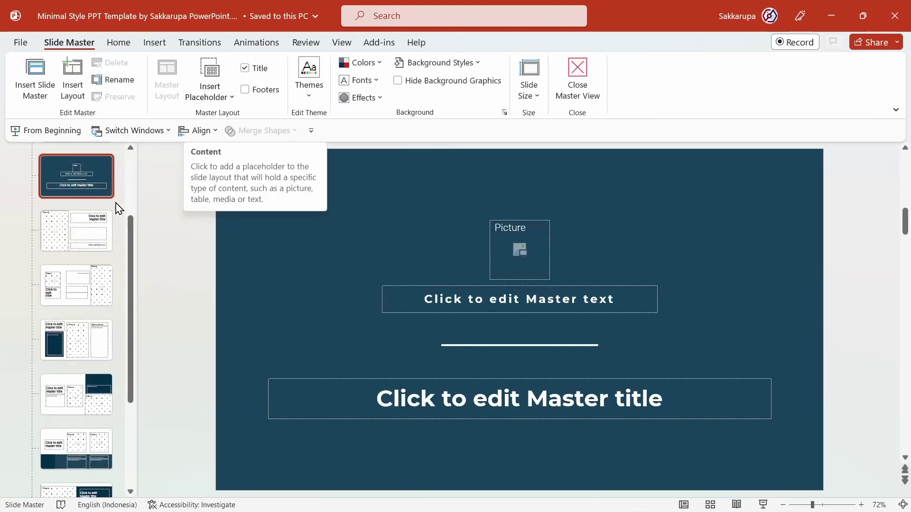
{"action": "left_click", "coordinate": [72, 233]}
{"action": "left_click", "coordinate": [74, 302]}
{"action": "left_click", "coordinate": [73, 341]}
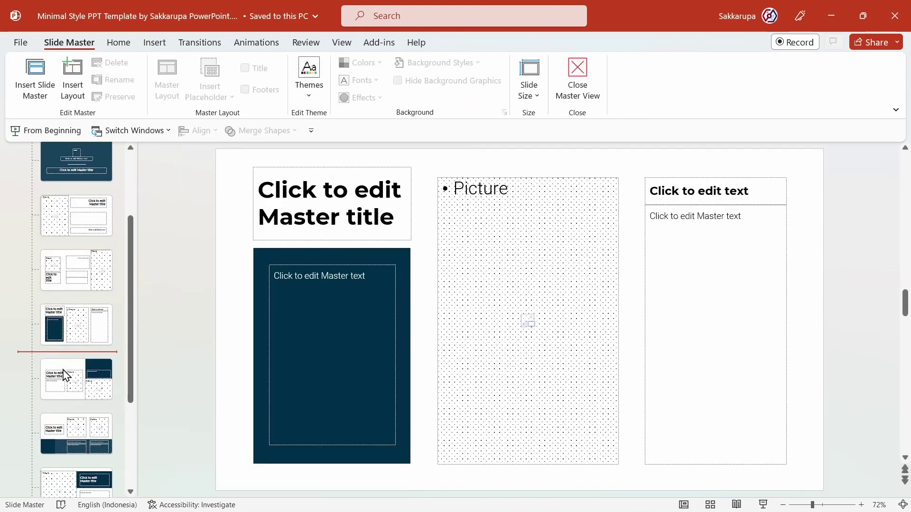
{"action": "scroll", "coordinate": [67, 380], "scroll_direction": "down", "scroll_amount": 3}
{"action": "left_click", "coordinate": [71, 420]}
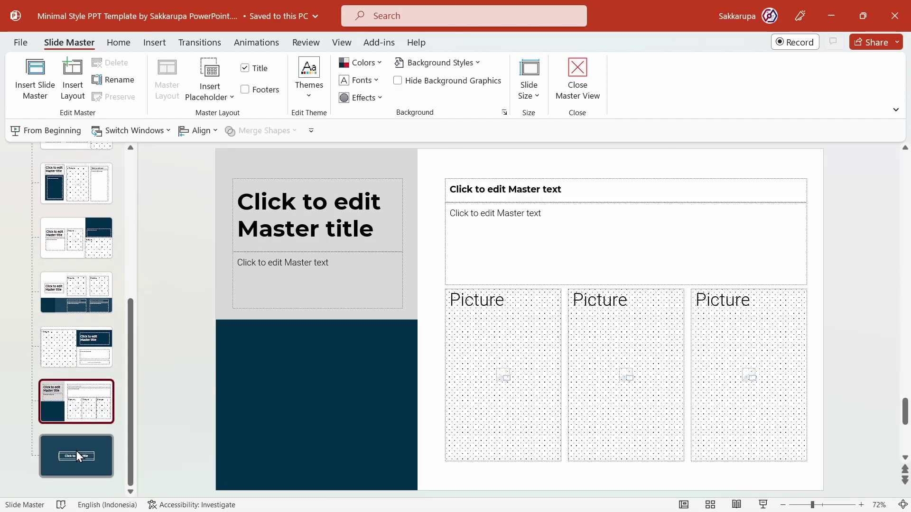
{"action": "left_click", "coordinate": [337, 346]}
{"action": "left_click_drag", "start_coordinate": [270, 361], "coordinate": [288, 374]}
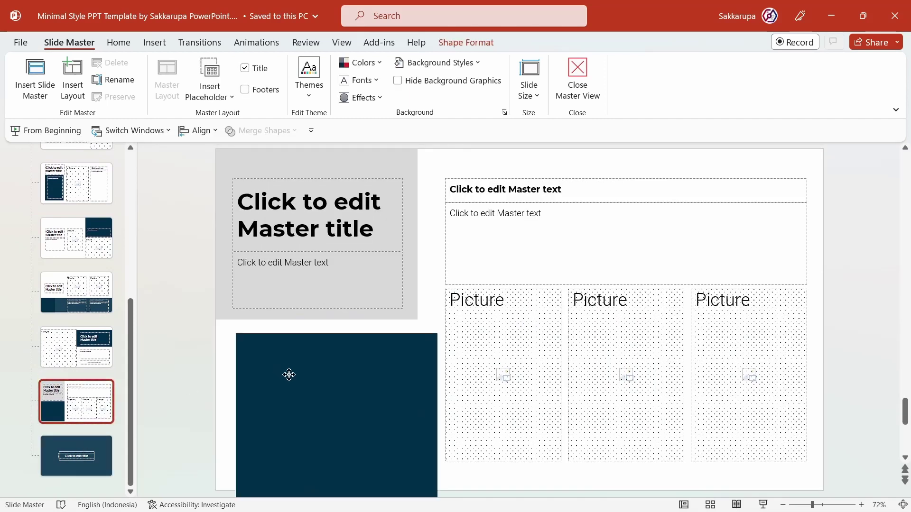
{"action": "key", "text": "ctrl+z"}
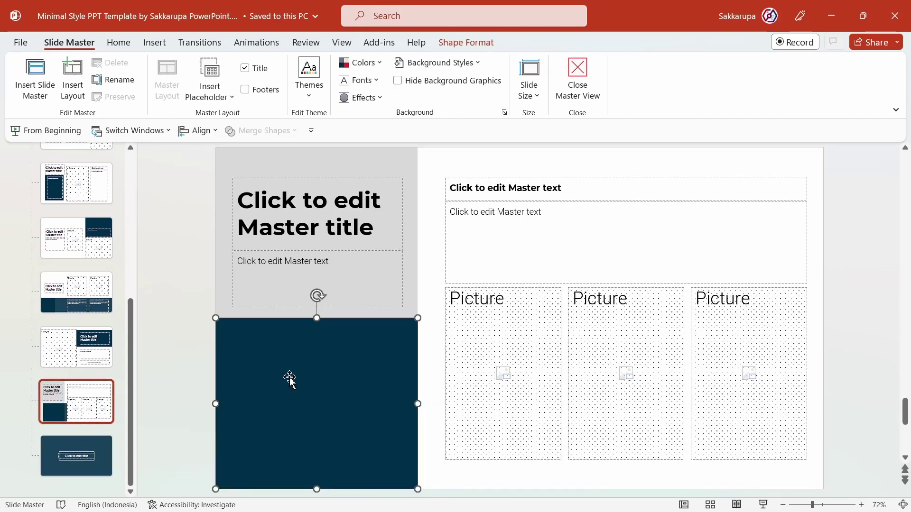
{"action": "mouse_move", "coordinate": [132, 388]}
{"action": "left_mouse_down"}
{"action": "mouse_move", "coordinate": [144, 290]}
{"action": "mouse_move", "coordinate": [134, 217]}
{"action": "left_mouse_up"}
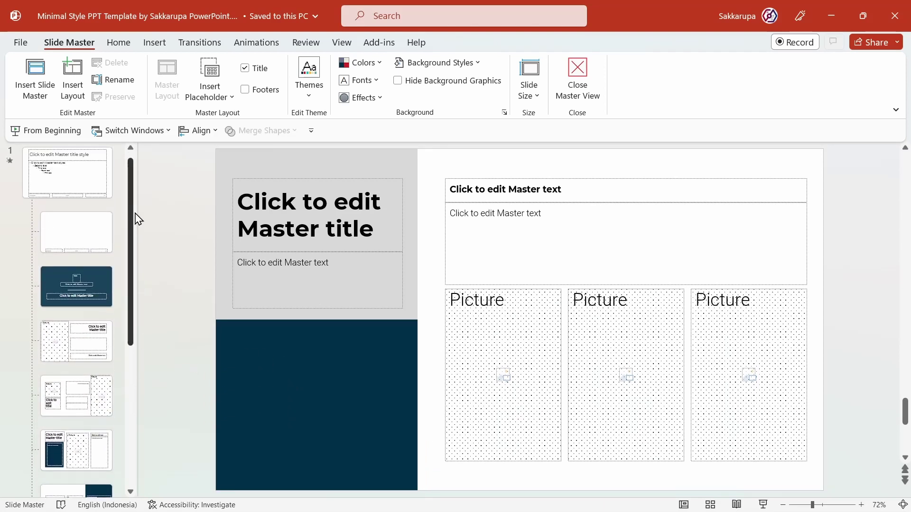
{"action": "left_click", "coordinate": [77, 303]}
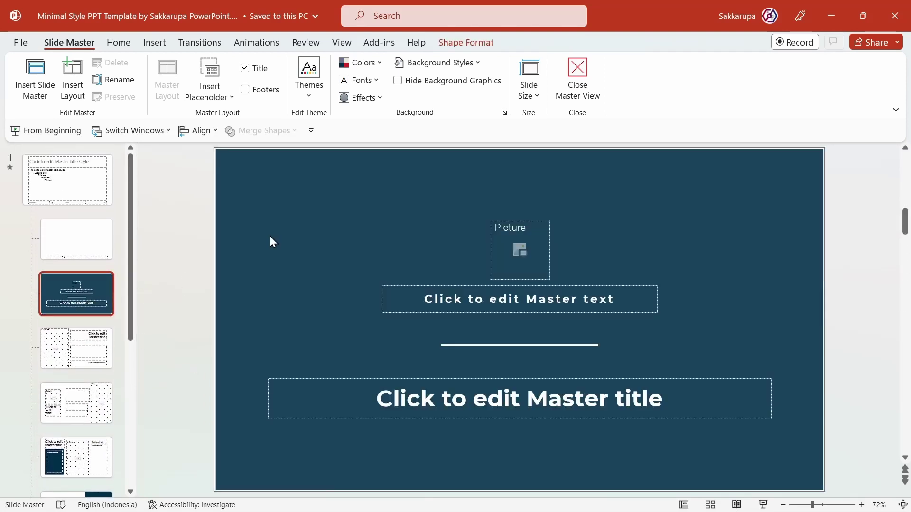
{"action": "left_click", "coordinate": [187, 261]}
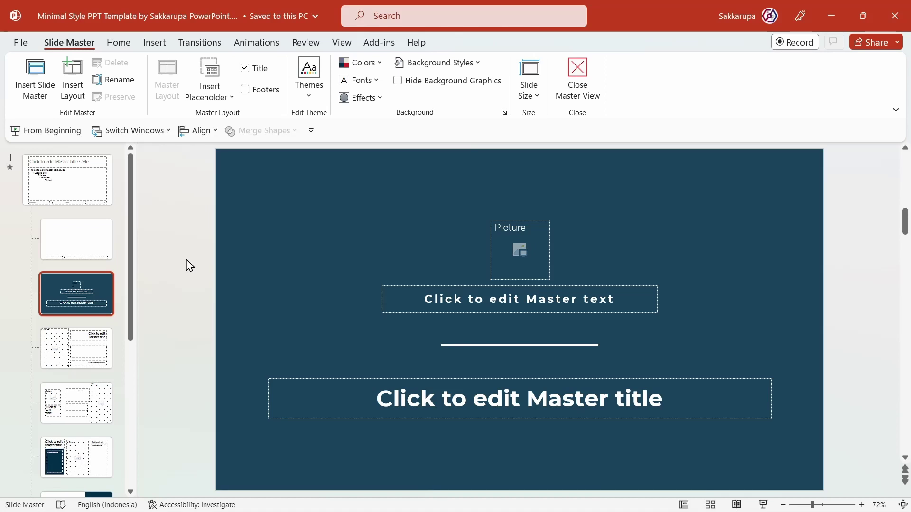
{"action": "left_click", "coordinate": [363, 82]}
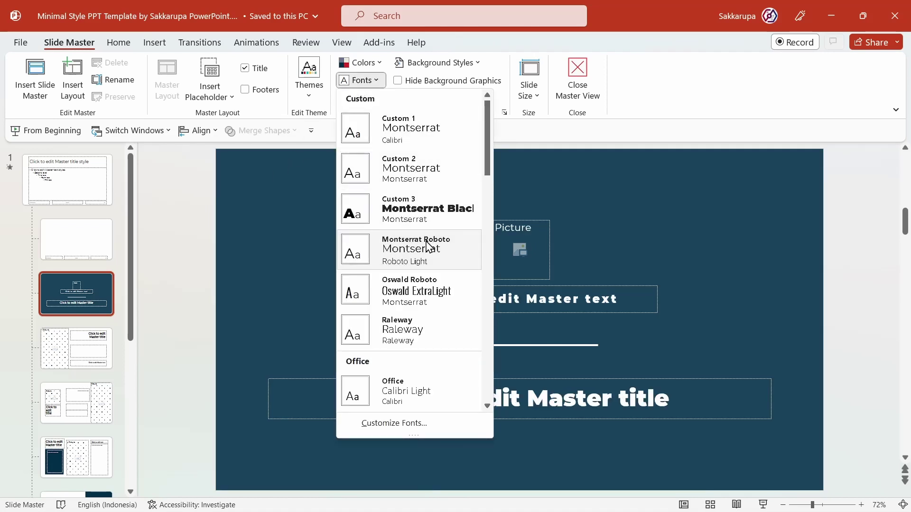
{"action": "scroll", "coordinate": [429, 298], "scroll_direction": "down", "scroll_amount": 3}
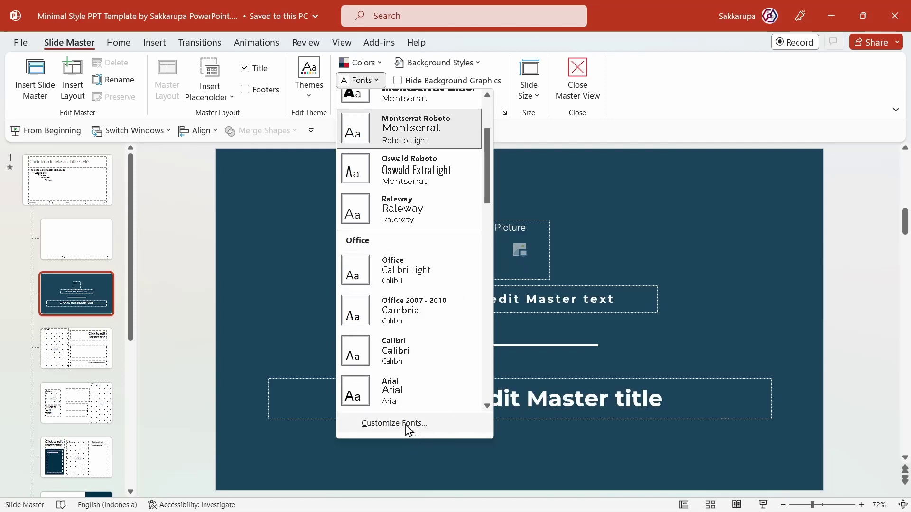
{"action": "left_click", "coordinate": [442, 424]}
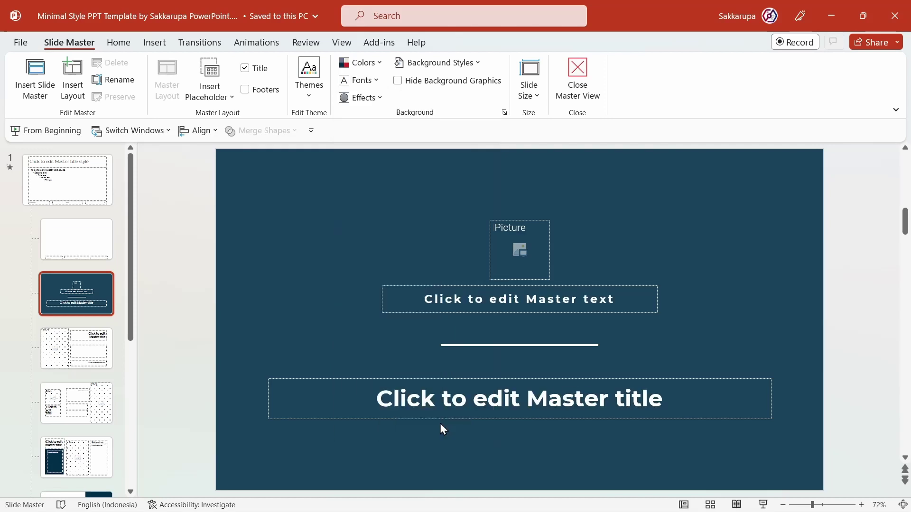
{"action": "left_click", "coordinate": [380, 237]}
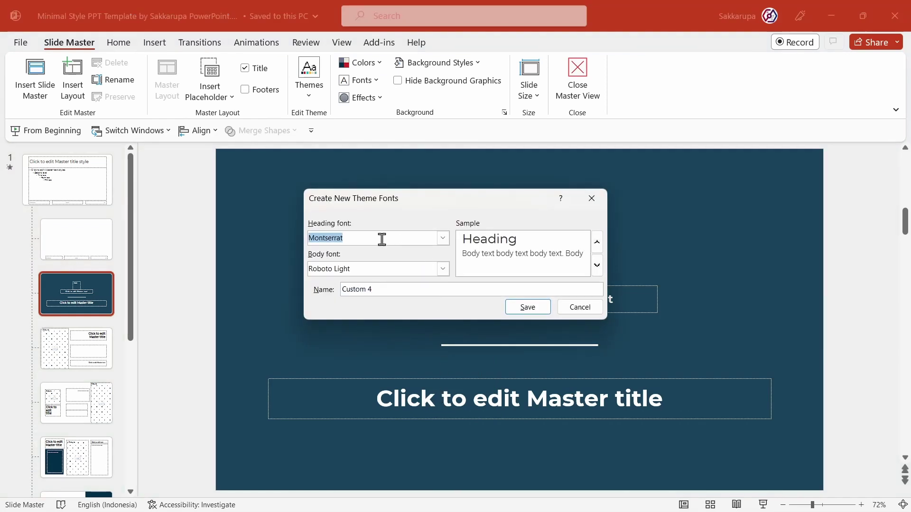
{"action": "left_click", "coordinate": [392, 270]}
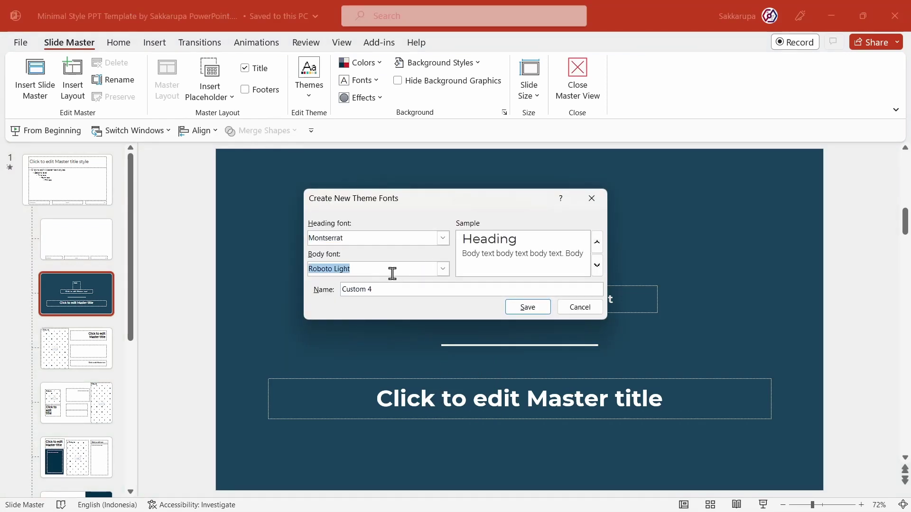
{"action": "left_click", "coordinate": [443, 238]}
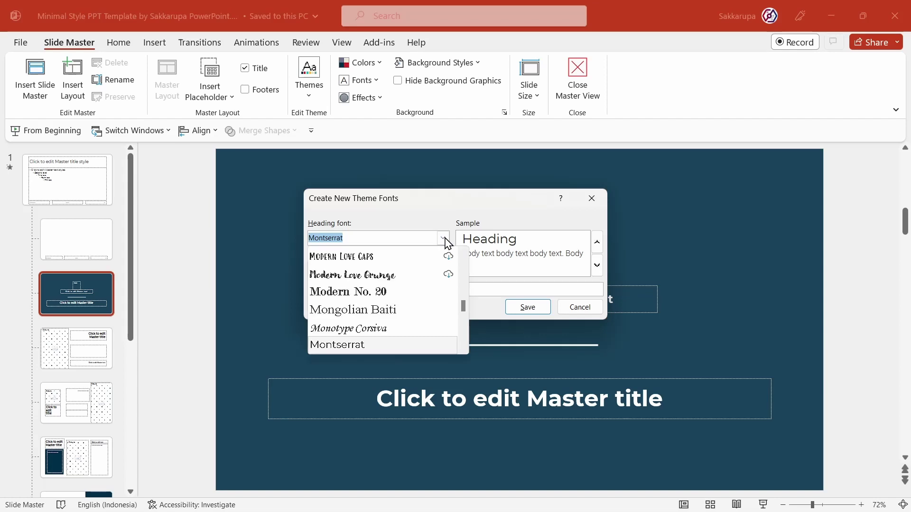
{"action": "left_click", "coordinate": [443, 238]}
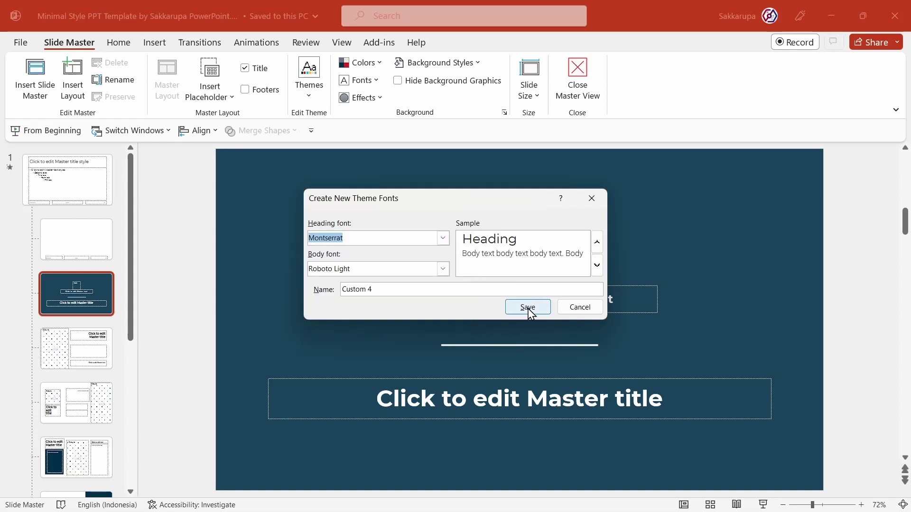
{"action": "left_click", "coordinate": [580, 307]}
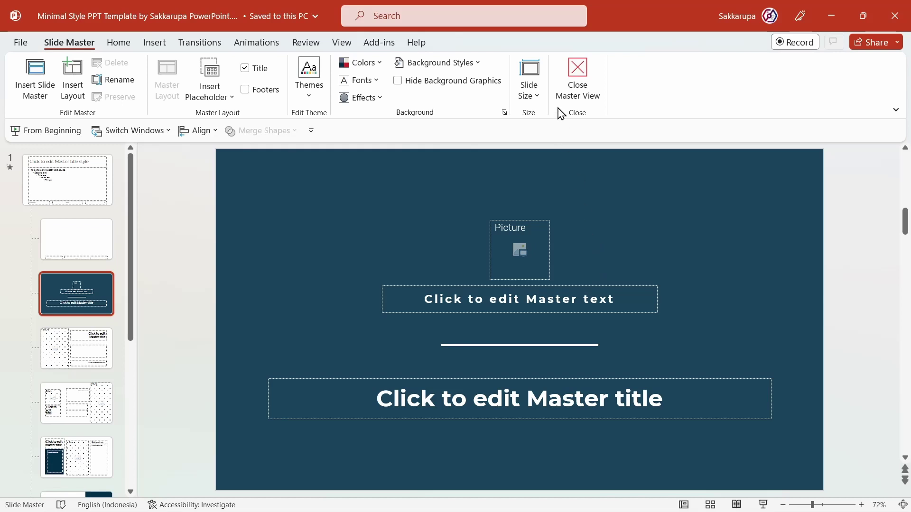
- Close Master View and bring up the Design tab's themes and variants
{"action": "left_click", "coordinate": [587, 77]}
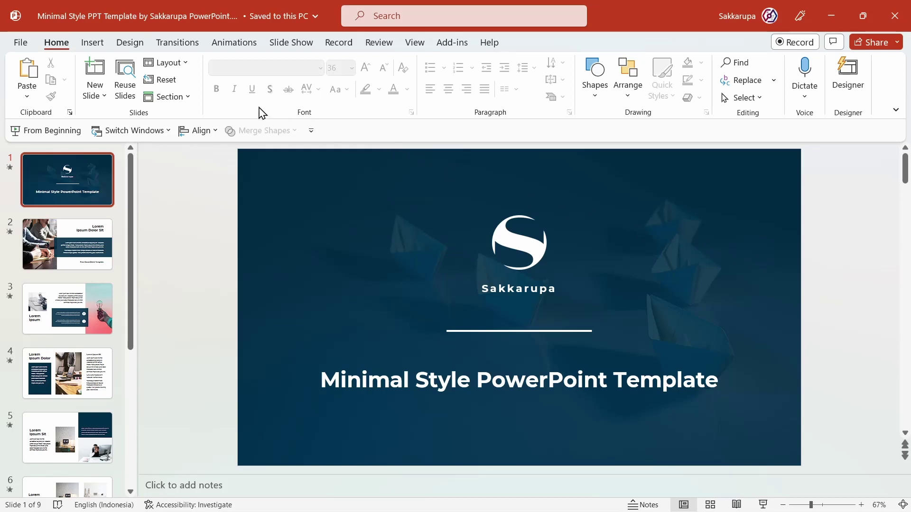
{"action": "left_click", "coordinate": [130, 43]}
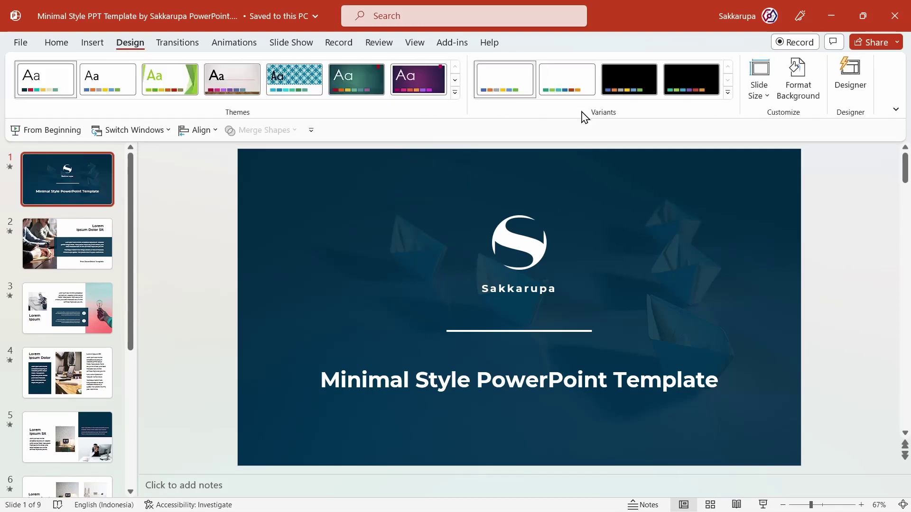
- Apply the Creative 6 variant colours to turn the deck's navy elements pink
{"action": "left_click", "coordinate": [729, 93]}
{"action": "mouse_move", "coordinate": [597, 115]}
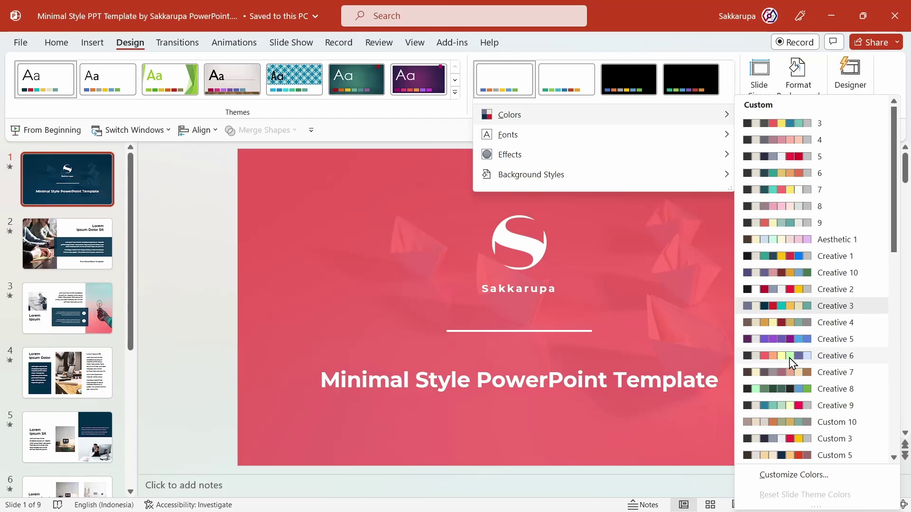
{"action": "left_click", "coordinate": [790, 358]}
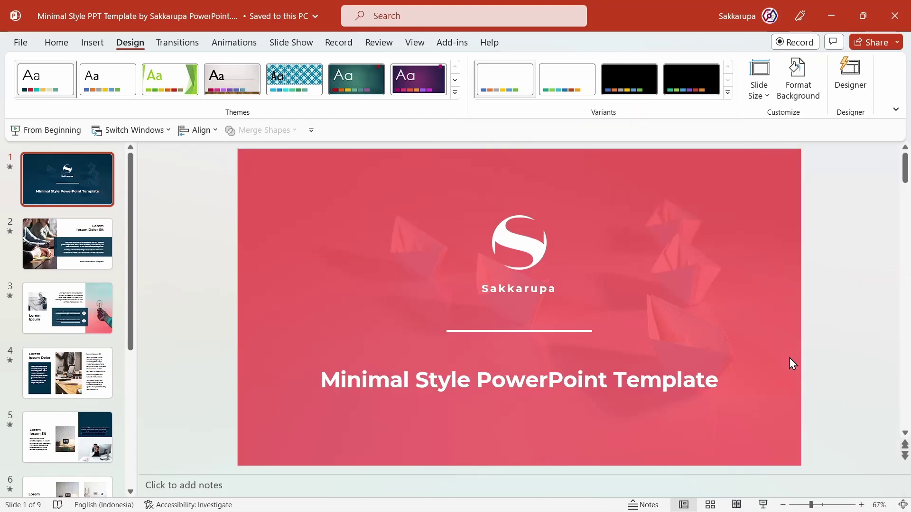
{"action": "left_click", "coordinate": [710, 505]}
- Scroll through the slide sorter grid to review all nine pink slides
{"action": "scroll", "coordinate": [759, 378], "scroll_direction": "down", "scroll_amount": 3}
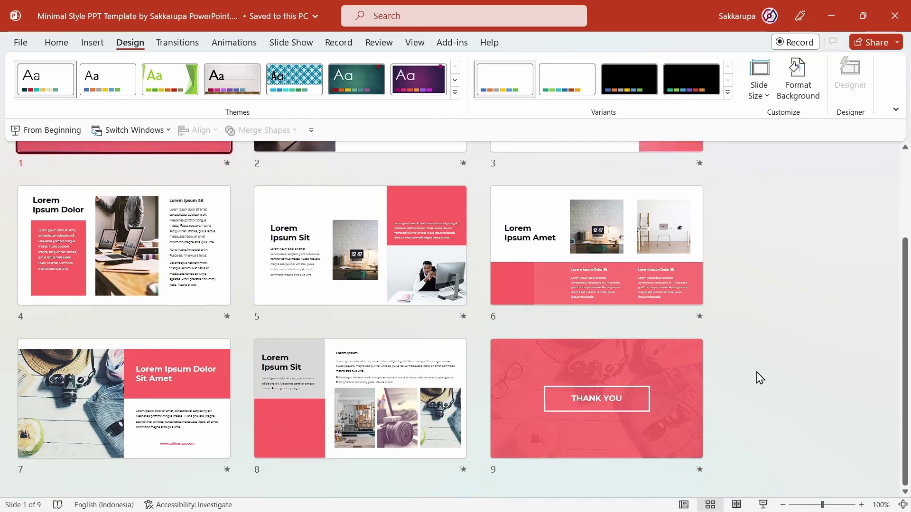
{"action": "scroll", "coordinate": [755, 370], "scroll_direction": "up", "scroll_amount": 3}
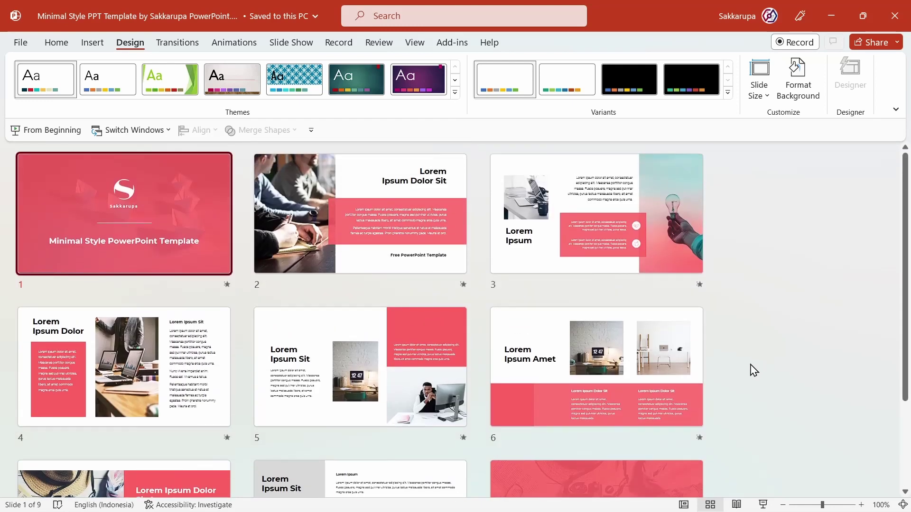